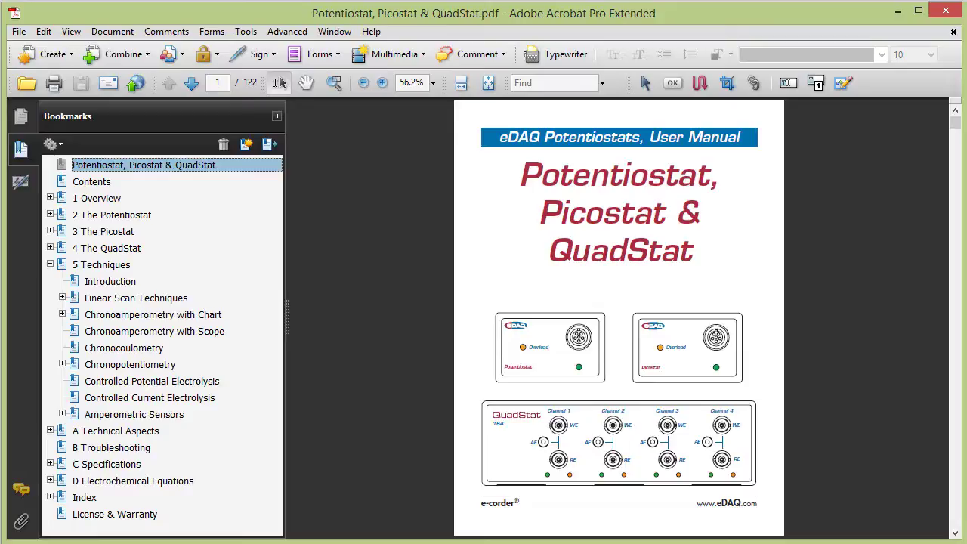
Jump to 'Chronoamperometry with Chart' under 5 Techniques and page through pages 70–72.
{"action": "left_click", "coordinate": [105, 265]}
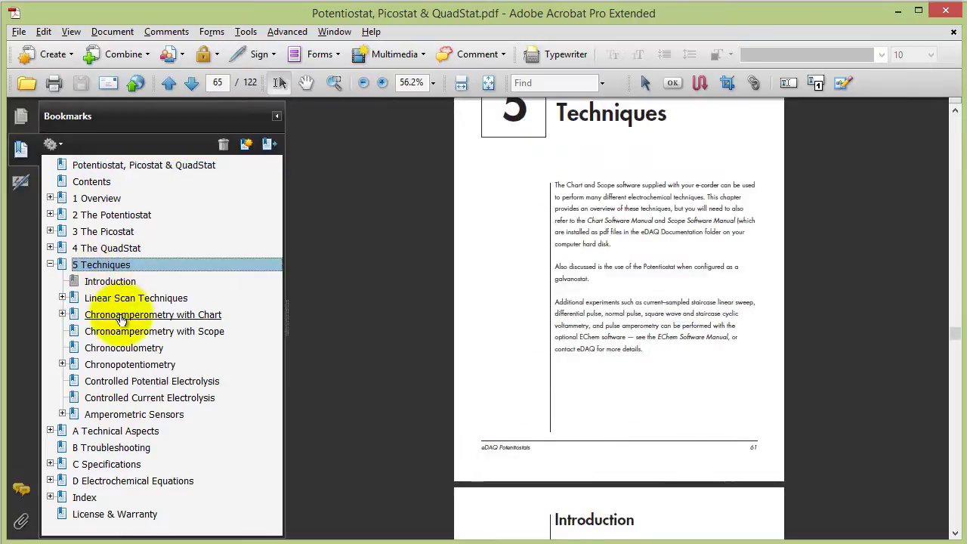
{"action": "left_click", "coordinate": [153, 317]}
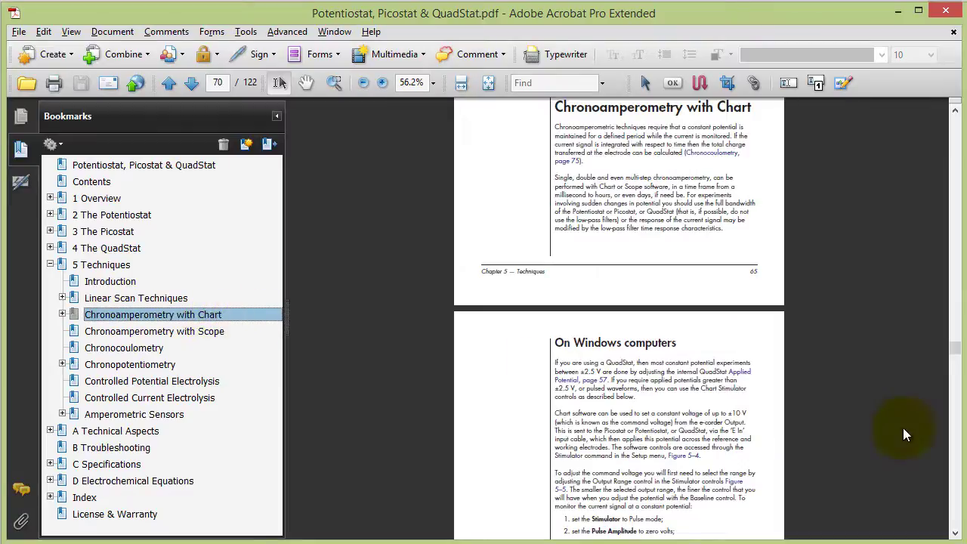
{"action": "left_click", "coordinate": [955, 442]}
{"action": "left_click", "coordinate": [954, 442]}
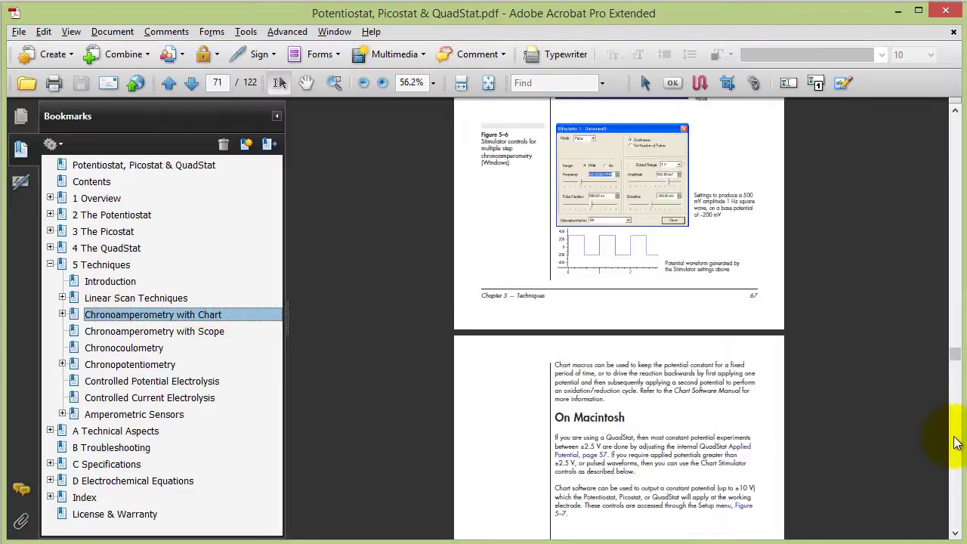
{"action": "left_click", "coordinate": [955, 442]}
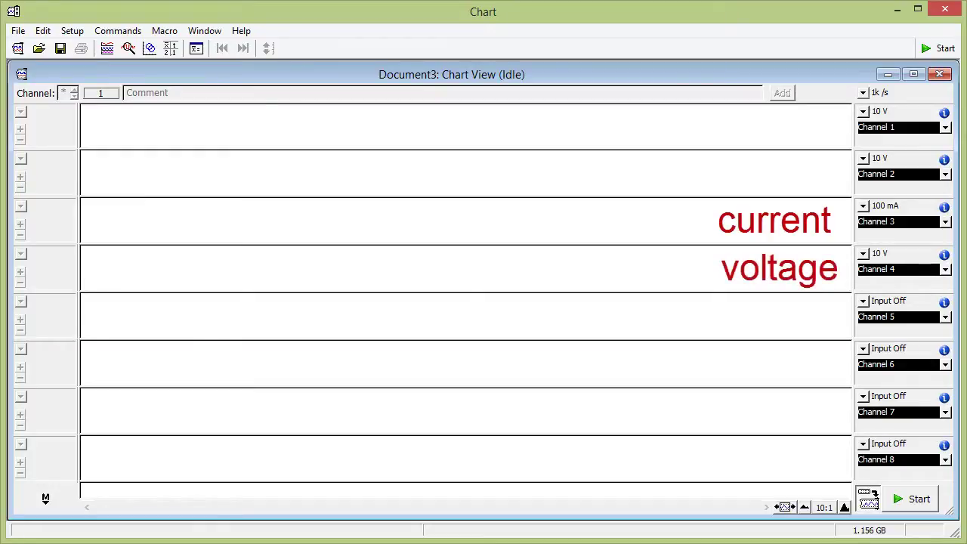
In Channel Settings, retitle Channel 3 'current' and Channel 4 'voltage'.
{"action": "left_click", "coordinate": [73, 30]}
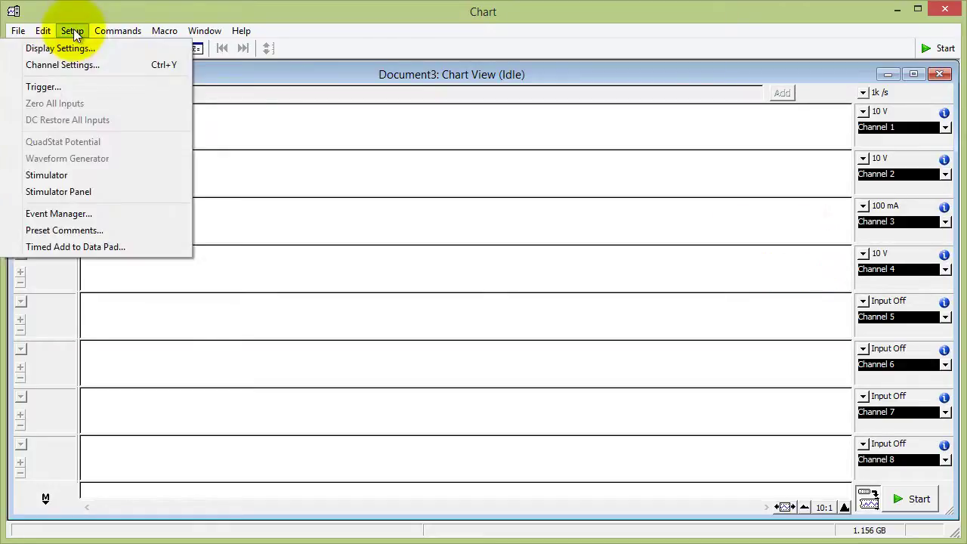
{"action": "left_click", "coordinate": [81, 63]}
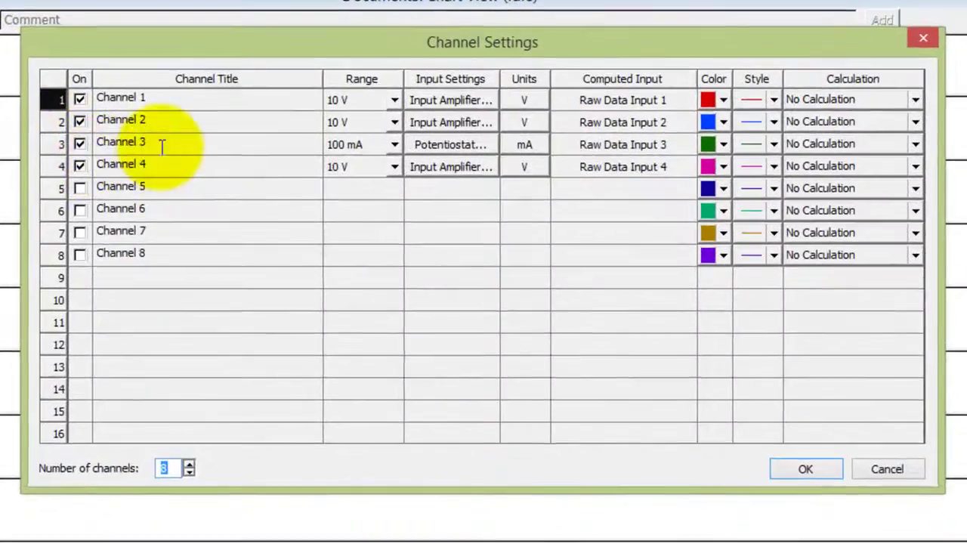
{"action": "left_click", "coordinate": [220, 186]}
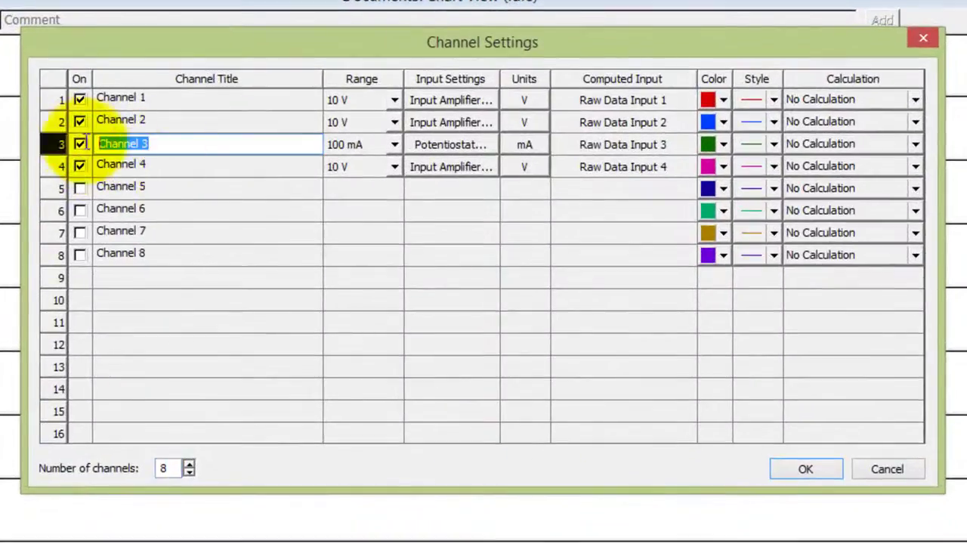
{"action": "type", "text": "cur"}
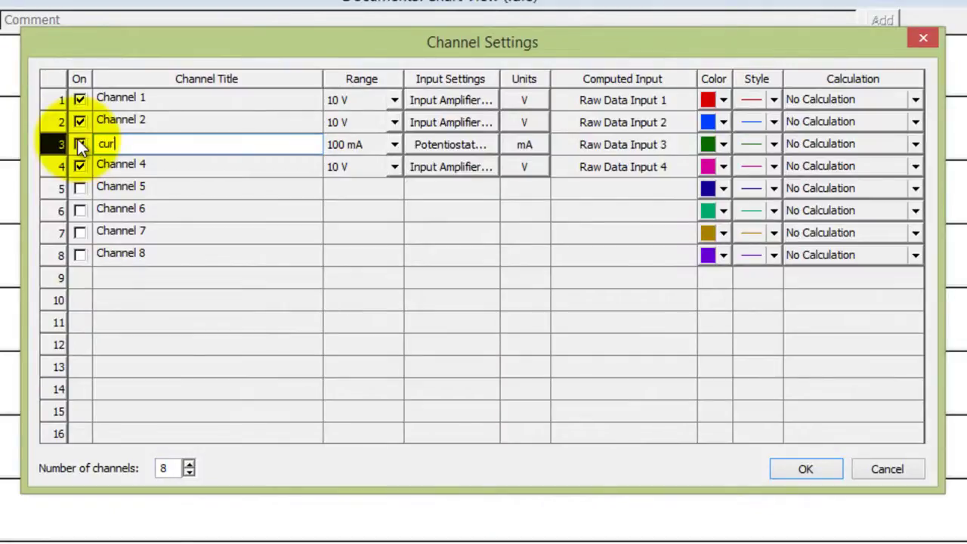
{"action": "type", "text": "rent"}
{"action": "key", "text": "Return"}
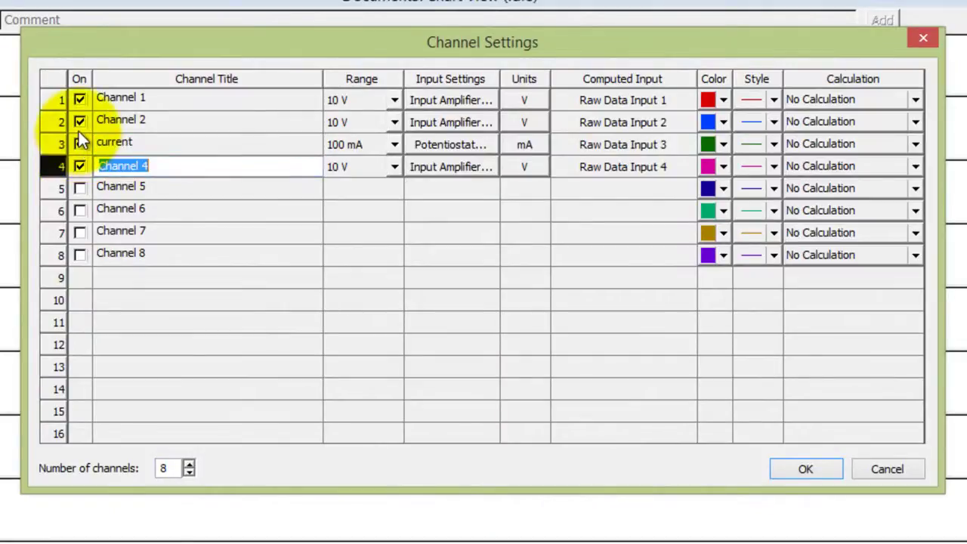
{"action": "type", "text": "voltage"}
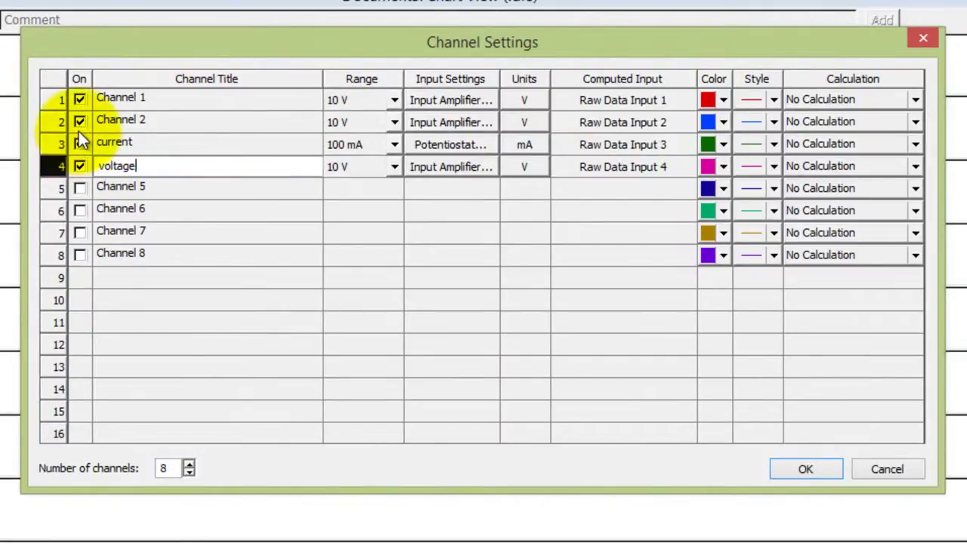
Reduce the number of channels to 4 and apply the channel settings.
{"action": "left_click", "coordinate": [191, 475]}
{"action": "left_click", "coordinate": [191, 475]}
{"action": "left_click", "coordinate": [191, 475]}
{"action": "left_click", "coordinate": [190, 476]}
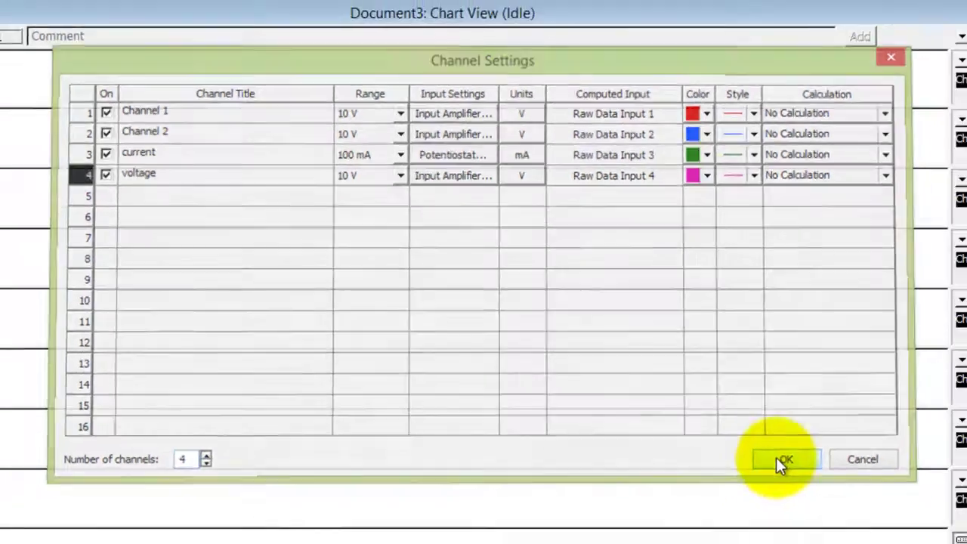
{"action": "left_click", "coordinate": [786, 472]}
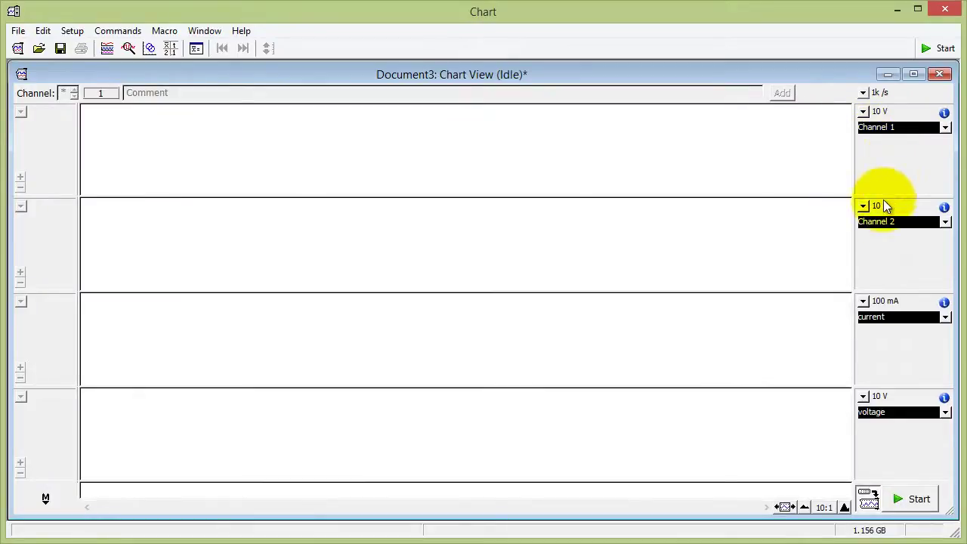
Hide Channels 1 and 2 behind the current channel and keep sampling at 1k/s.
{"action": "left_click_drag", "start_coordinate": [821, 291], "coordinate": [815, 104]}
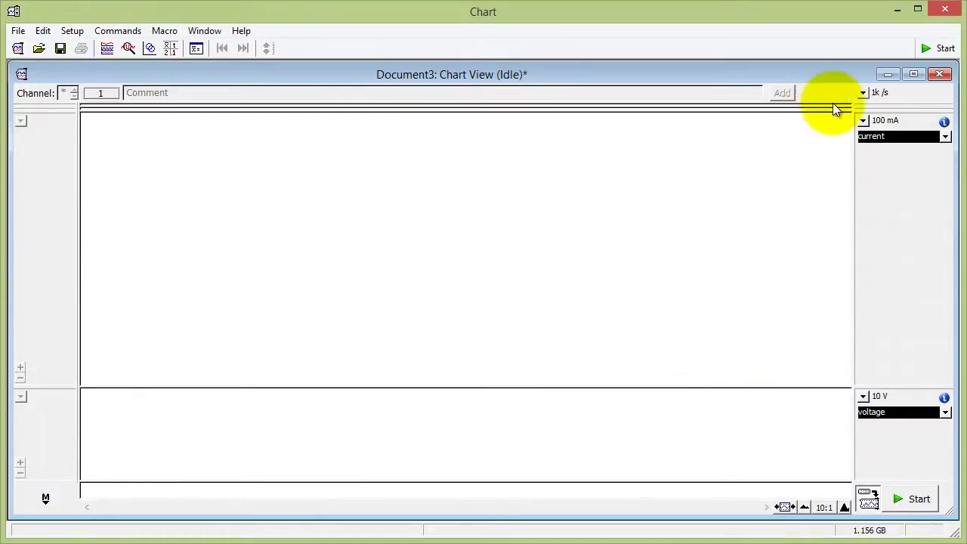
{"action": "left_click", "coordinate": [861, 94]}
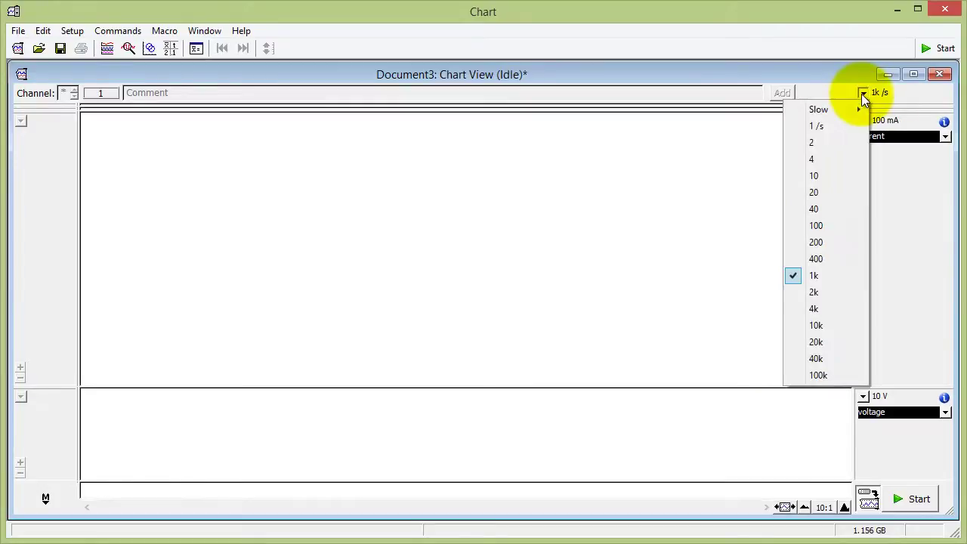
{"action": "left_click", "coordinate": [821, 273]}
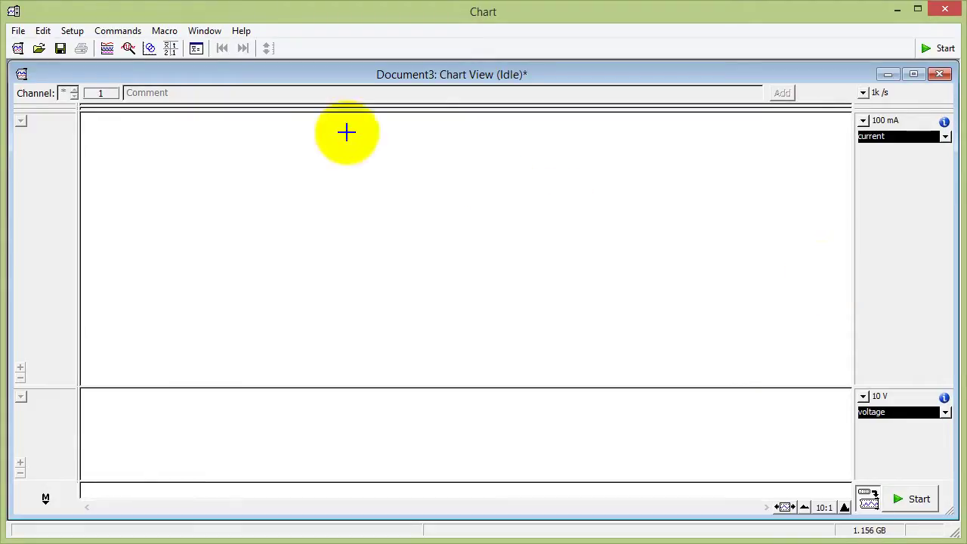
In Potentiostat Waveform settings, keep Pulse mode and set the output range to 500 mV.
{"action": "left_click", "coordinate": [75, 31]}
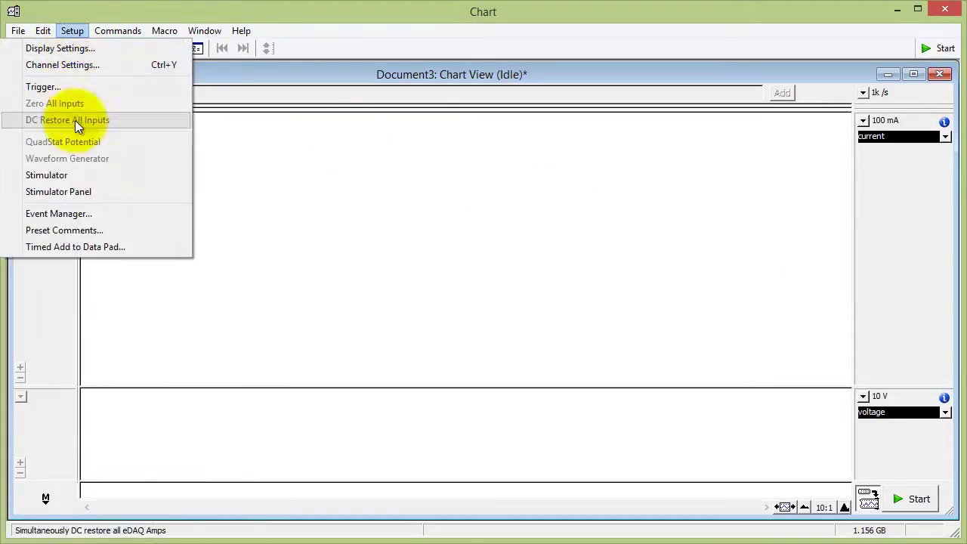
{"action": "left_click", "coordinate": [85, 175]}
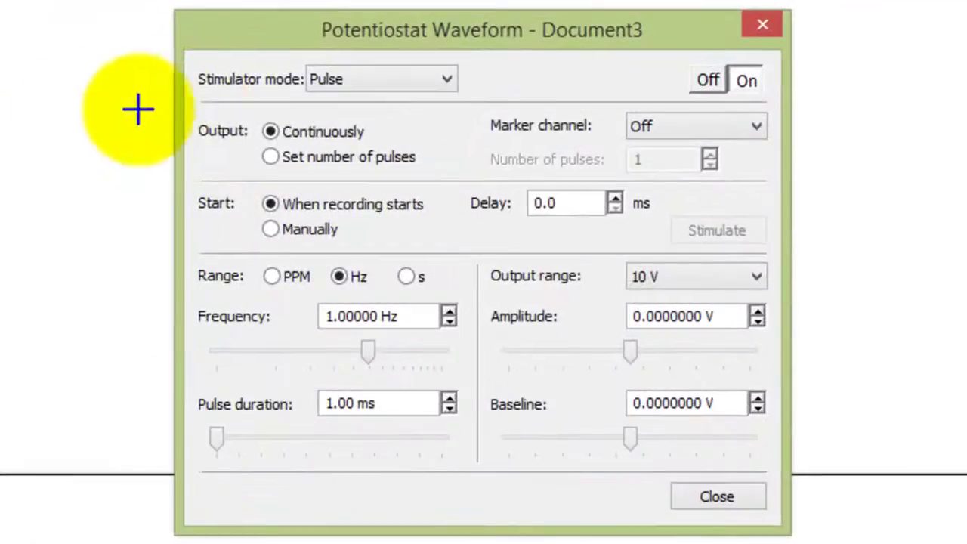
{"action": "left_click", "coordinate": [362, 78]}
{"action": "left_click", "coordinate": [344, 105]}
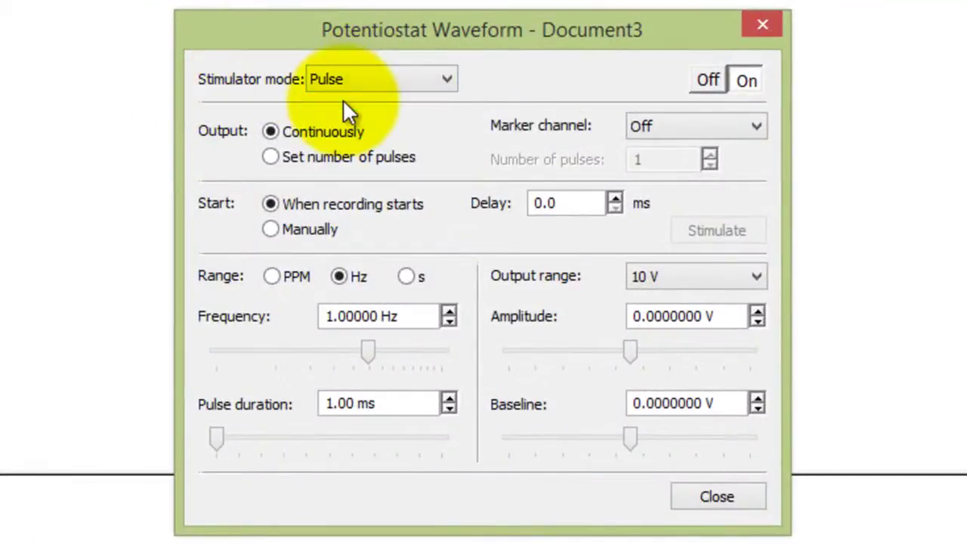
{"action": "left_click", "coordinate": [657, 283]}
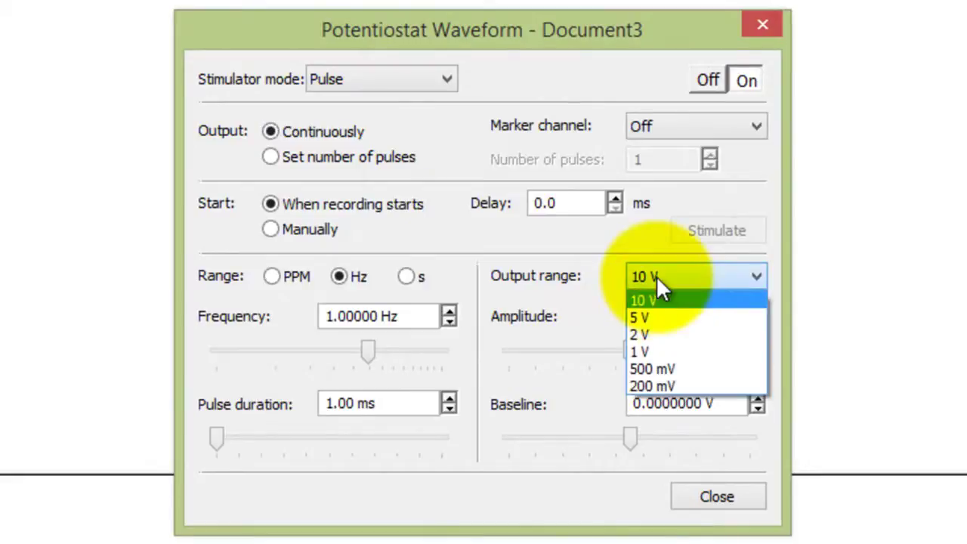
{"action": "left_click", "coordinate": [667, 370]}
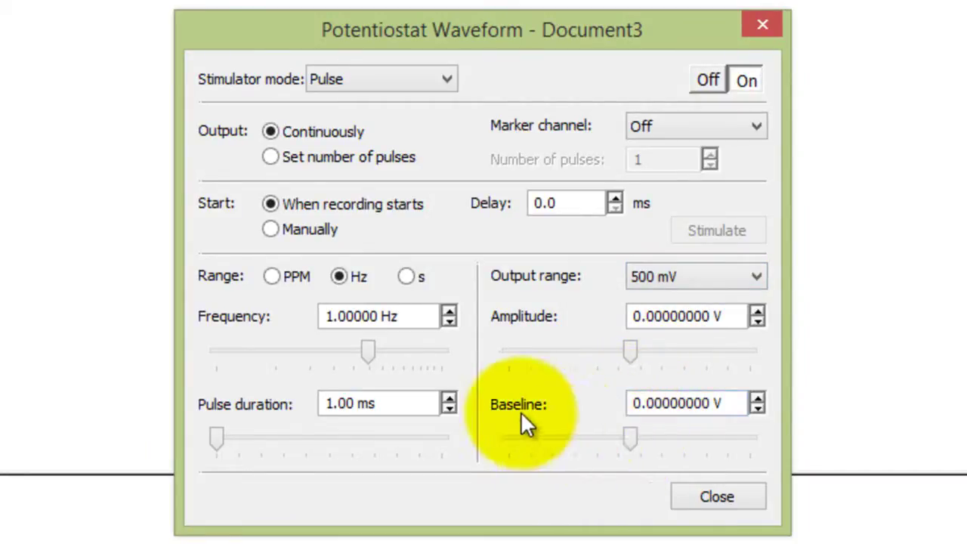
Set the baseline potential to 400 mV.
{"action": "left_click_drag", "start_coordinate": [631, 436], "coordinate": [681, 441]}
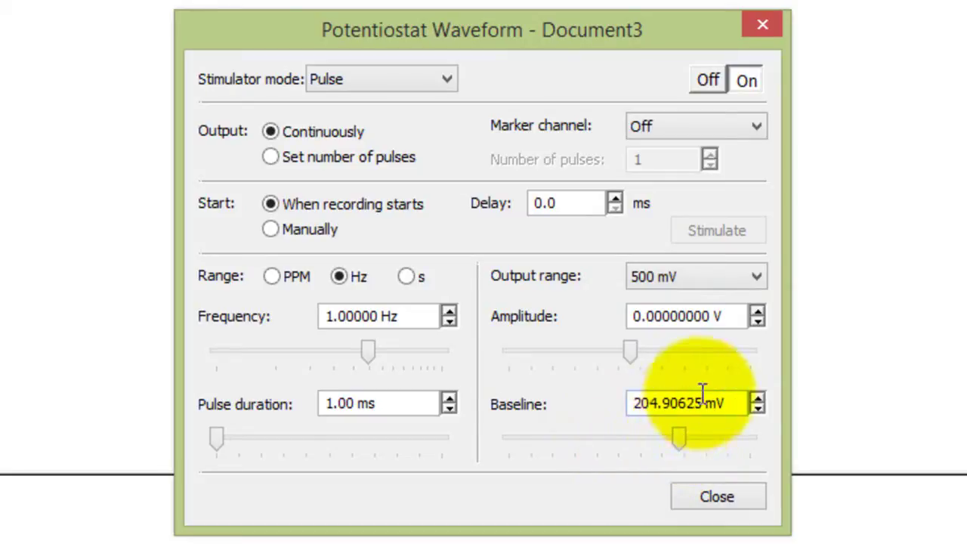
{"action": "left_click_drag", "start_coordinate": [704, 403], "coordinate": [587, 396]}
{"action": "type", "text": "400"}
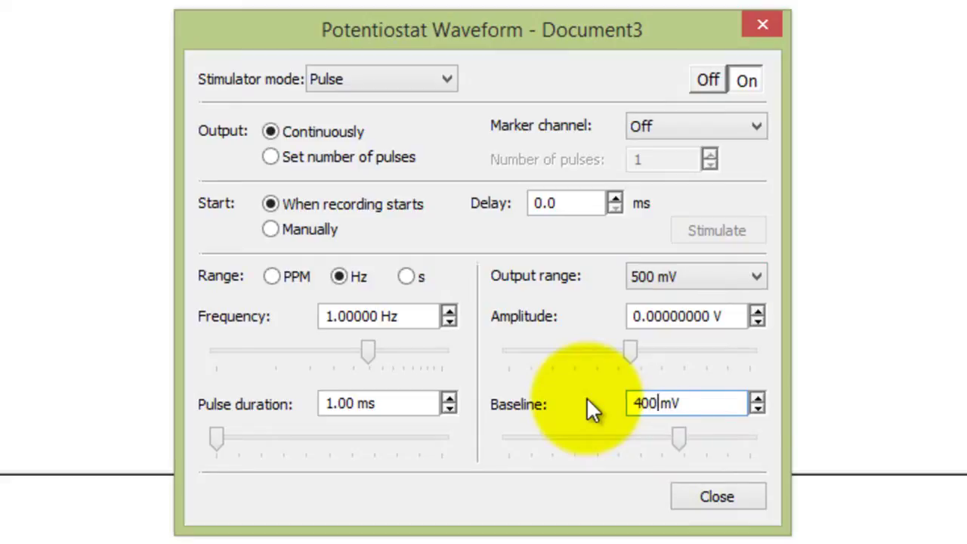
{"action": "key", "text": "Tab"}
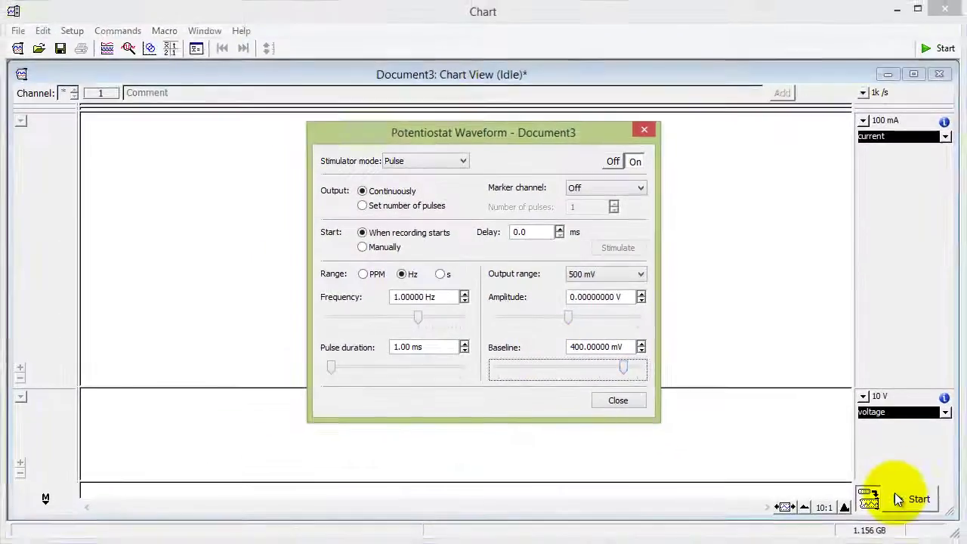
Stop recording, then set the current range to 100 µA and voltage range to 500 mV.
{"action": "left_click", "coordinate": [898, 499]}
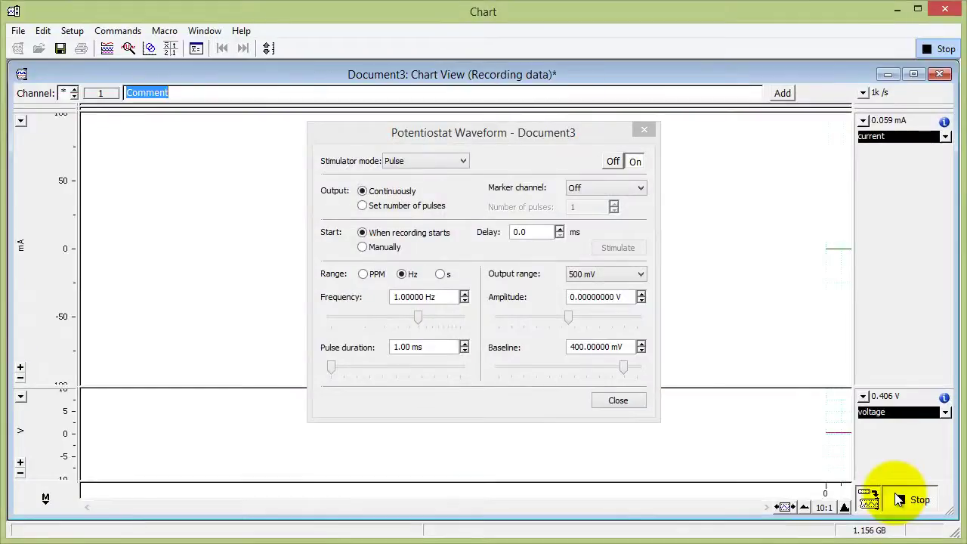
{"action": "left_click_drag", "start_coordinate": [526, 138], "coordinate": [255, 147]}
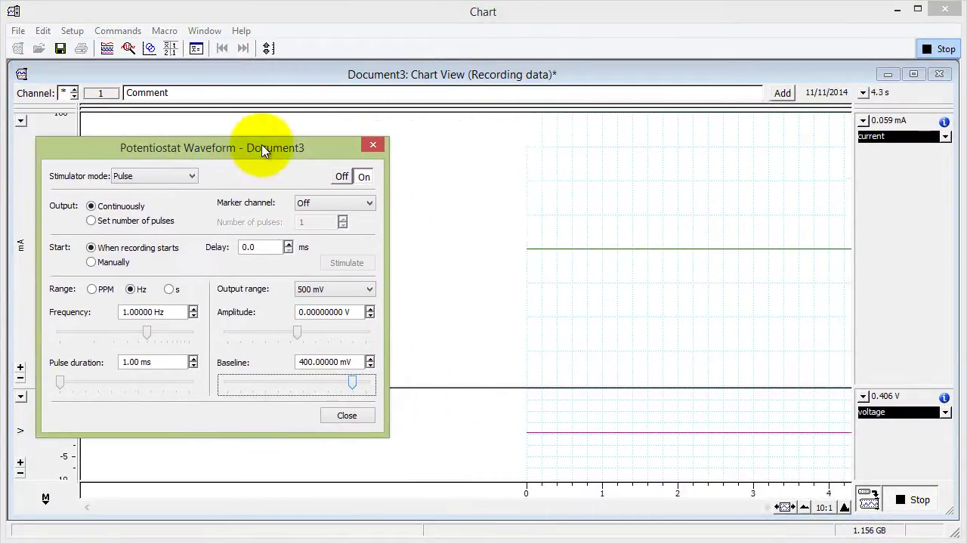
{"action": "left_click", "coordinate": [866, 123]}
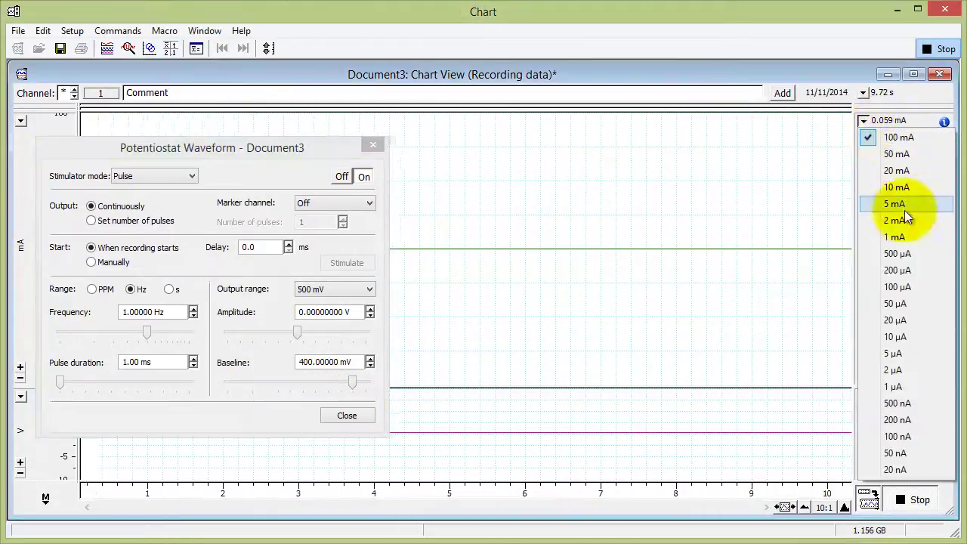
{"action": "left_click", "coordinate": [891, 287]}
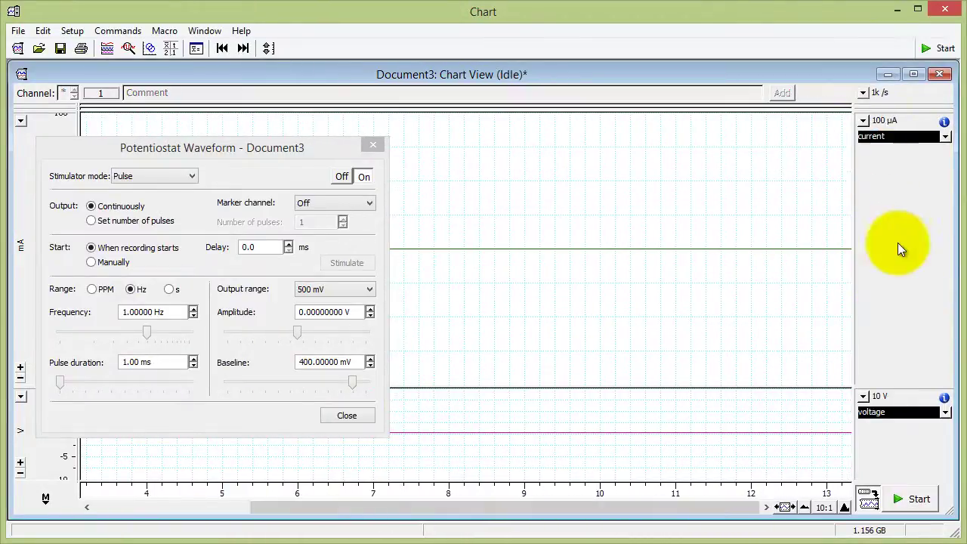
{"action": "left_click", "coordinate": [863, 395]}
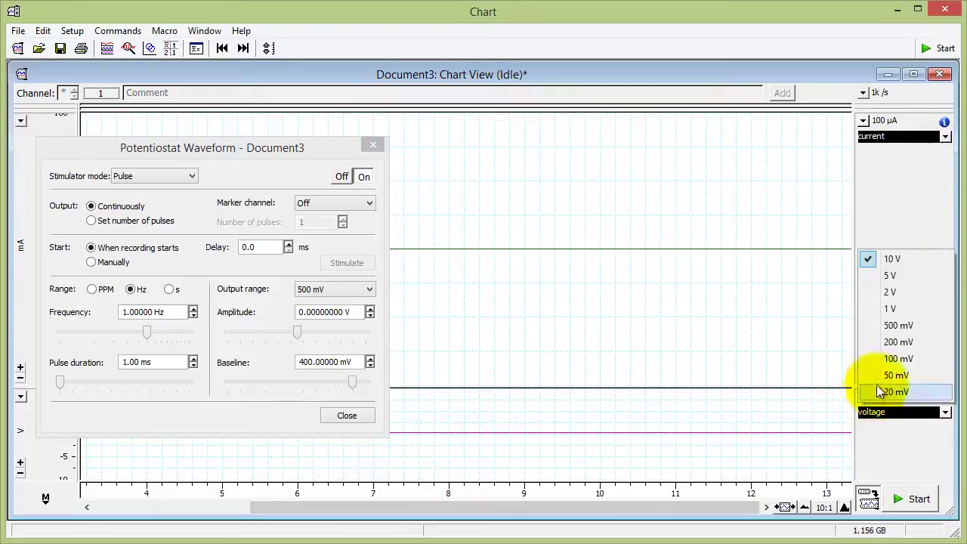
{"action": "left_click", "coordinate": [896, 326]}
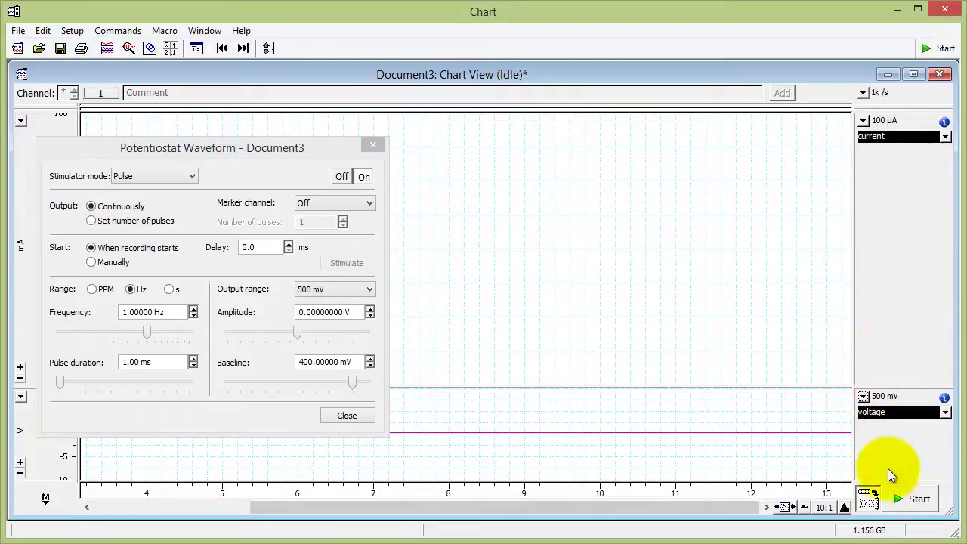
Start a new recording, giving current near 40.36 µA at 404.8 mV.
{"action": "left_click", "coordinate": [903, 498]}
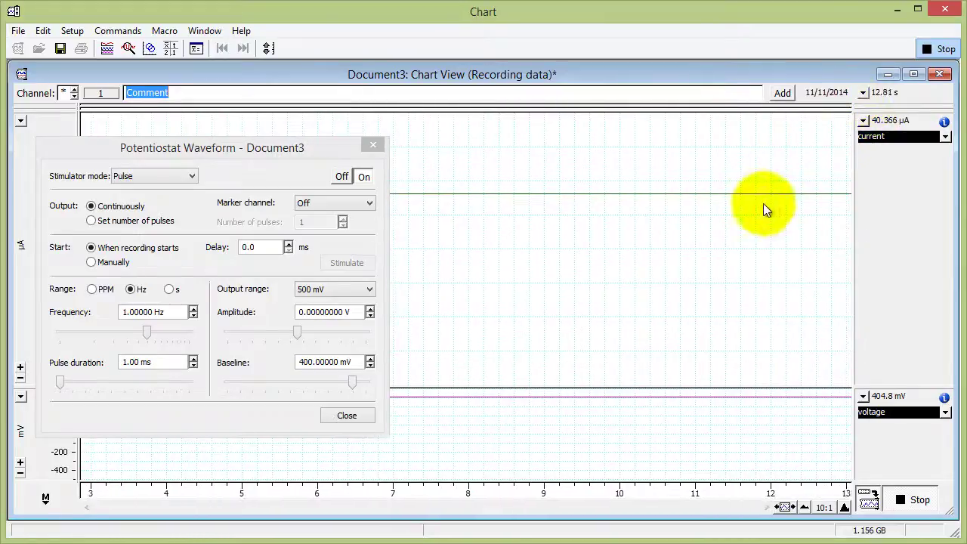
In the current channel's Potentiostat settings, choose a 10 Hz low-pass filter.
{"action": "left_click", "coordinate": [945, 136]}
{"action": "left_click", "coordinate": [919, 170]}
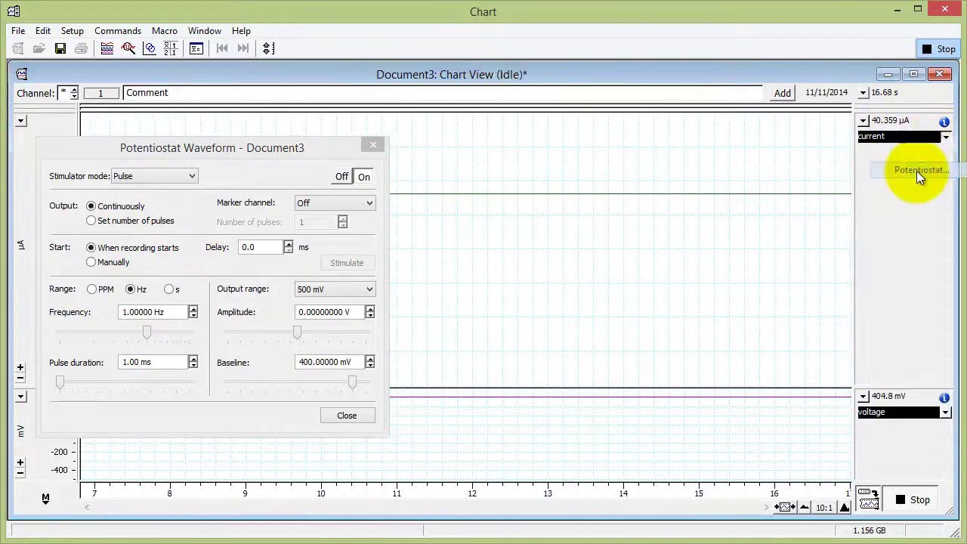
{"action": "left_click", "coordinate": [634, 147]}
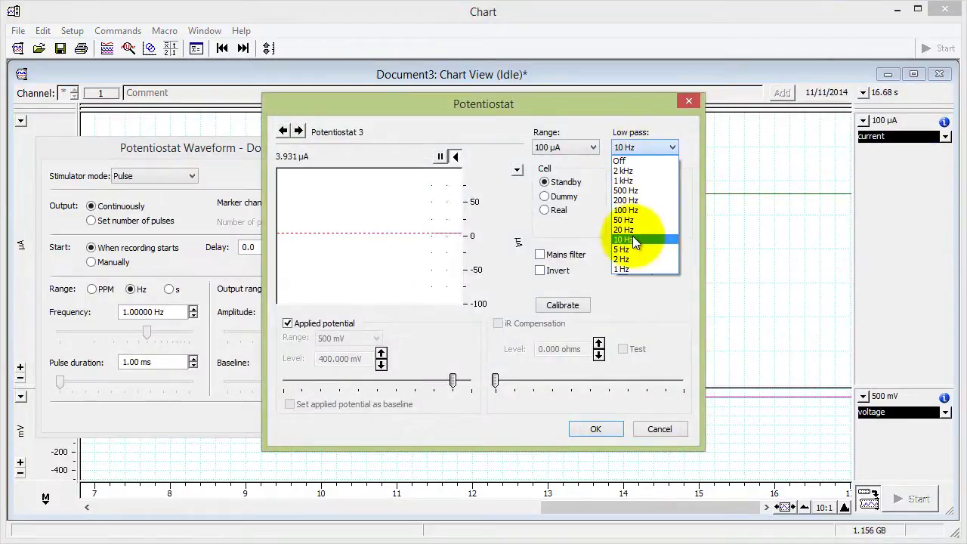
{"action": "left_click", "coordinate": [632, 239]}
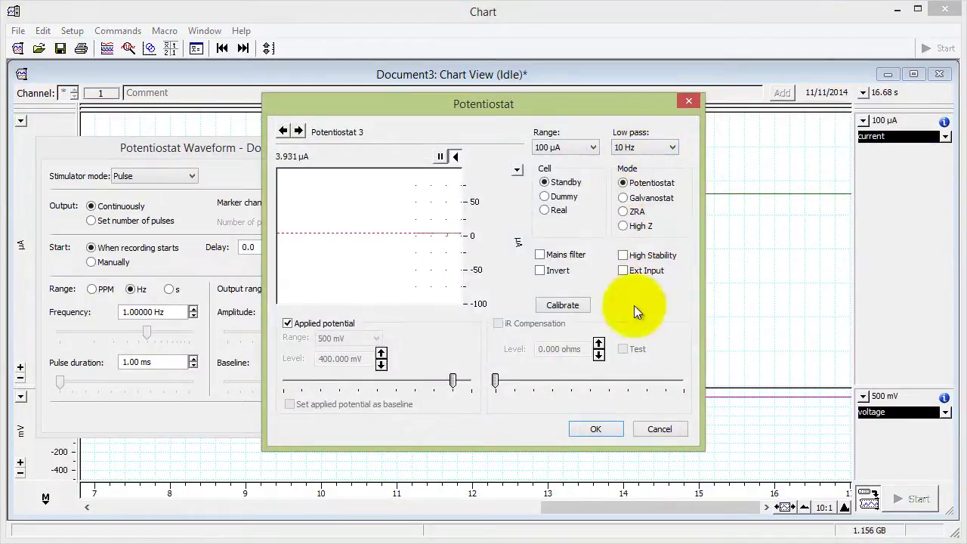
Confirm the filter setting, start recording, and lower the baseline to 300 mV.
{"action": "left_click", "coordinate": [594, 430]}
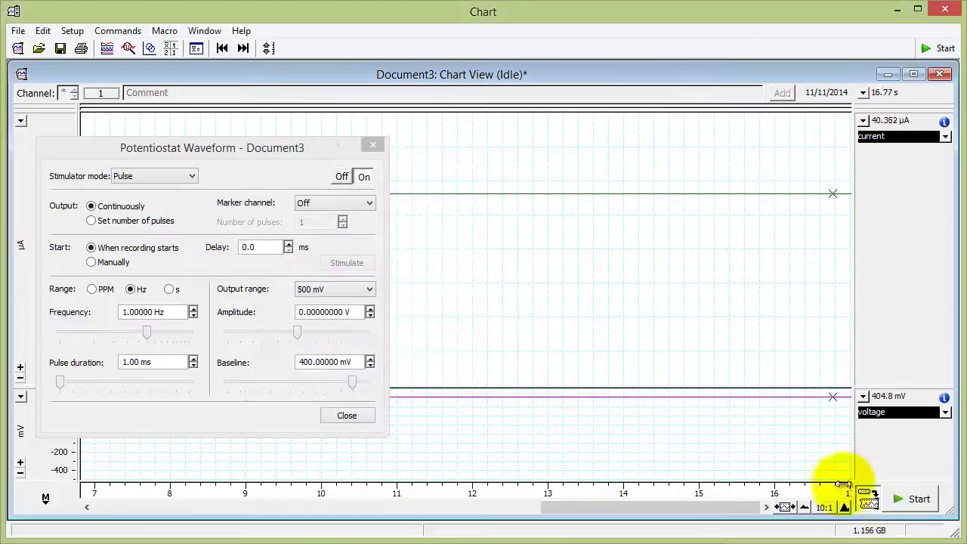
{"action": "left_click", "coordinate": [903, 495]}
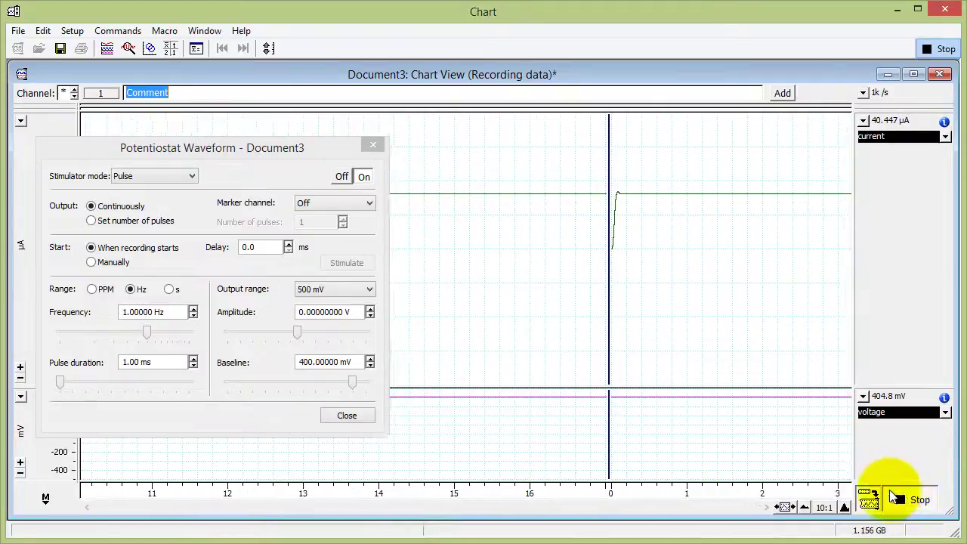
{"action": "left_click", "coordinate": [305, 362]}
{"action": "key", "text": "BackSpace"}
{"action": "type", "text": "3"}
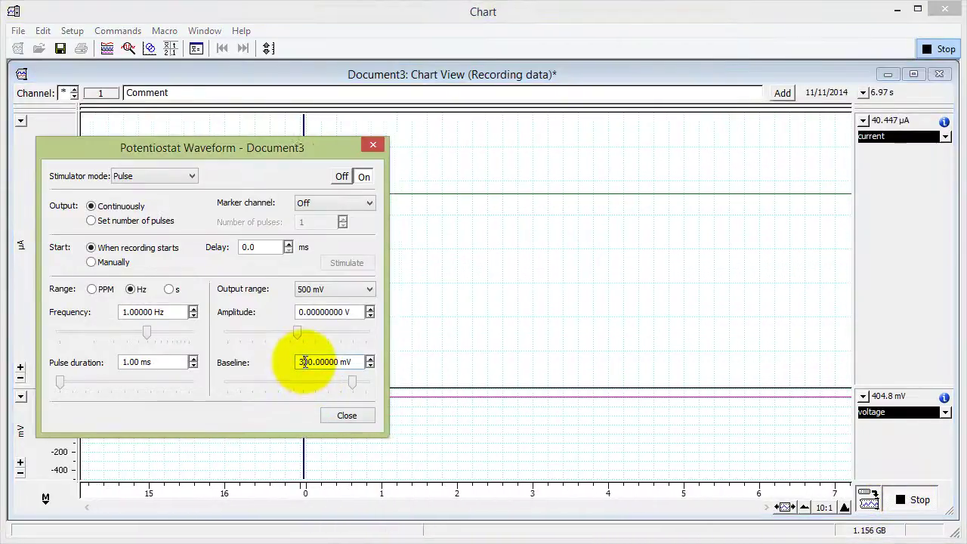
{"action": "key", "text": "Return"}
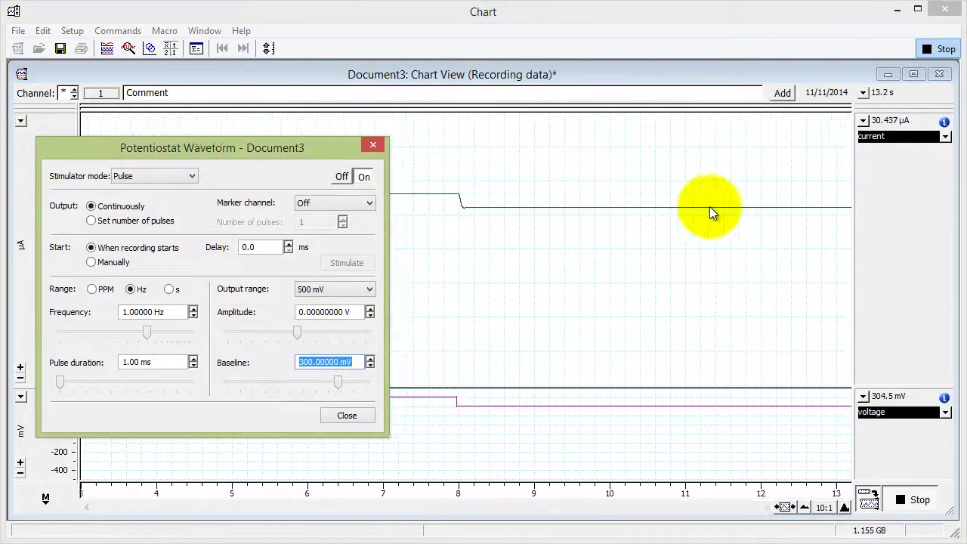
Keep Pulse as the stimulator mode and close the waveform settings.
{"action": "left_click", "coordinate": [168, 175]}
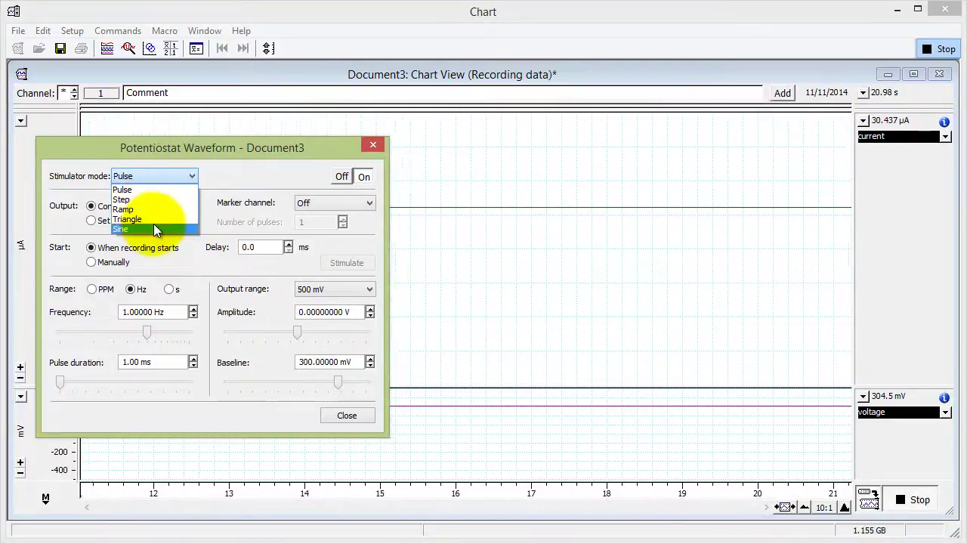
{"action": "left_click", "coordinate": [260, 153]}
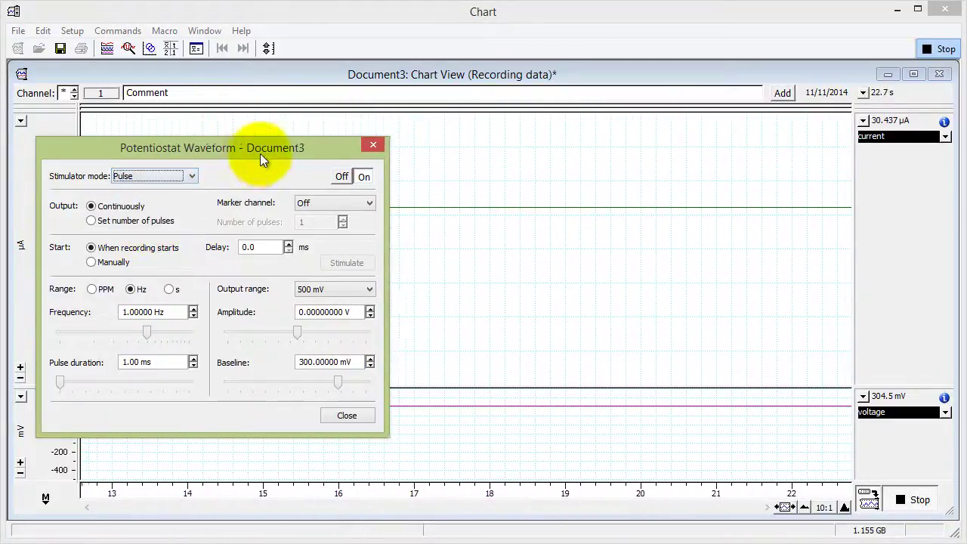
{"action": "left_click", "coordinate": [343, 417]}
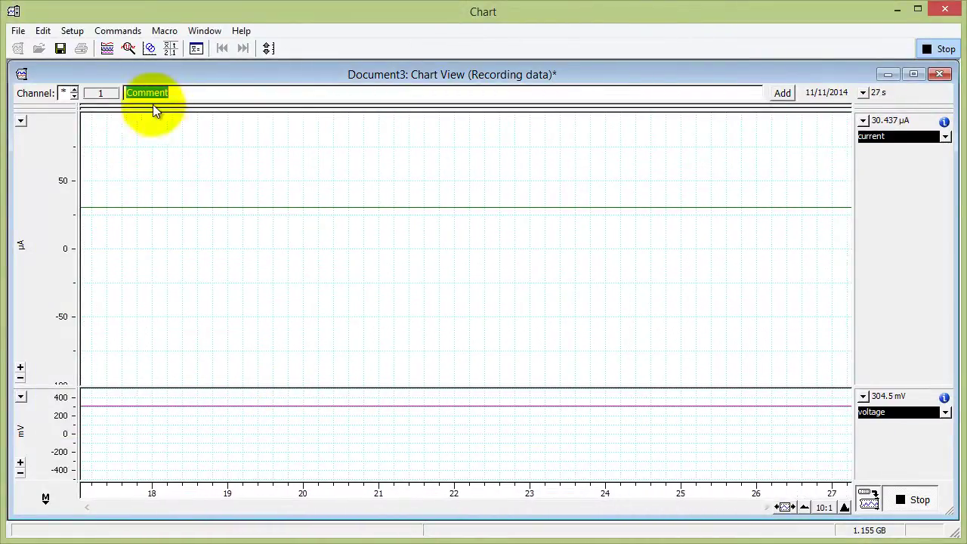
Add an 'inject' comment, then stop, record a brief new block, and stop again.
{"action": "type", "text": "inject"}
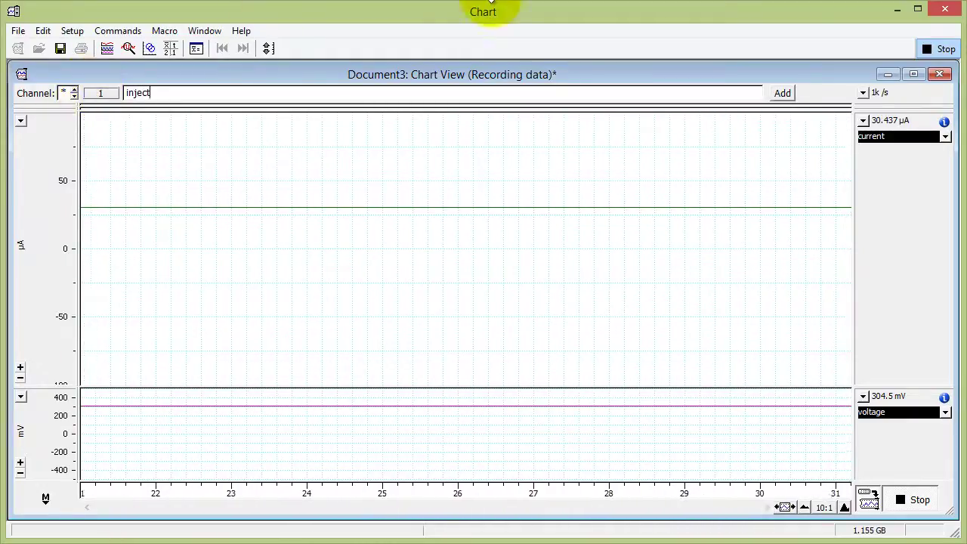
{"action": "left_click", "coordinate": [782, 93]}
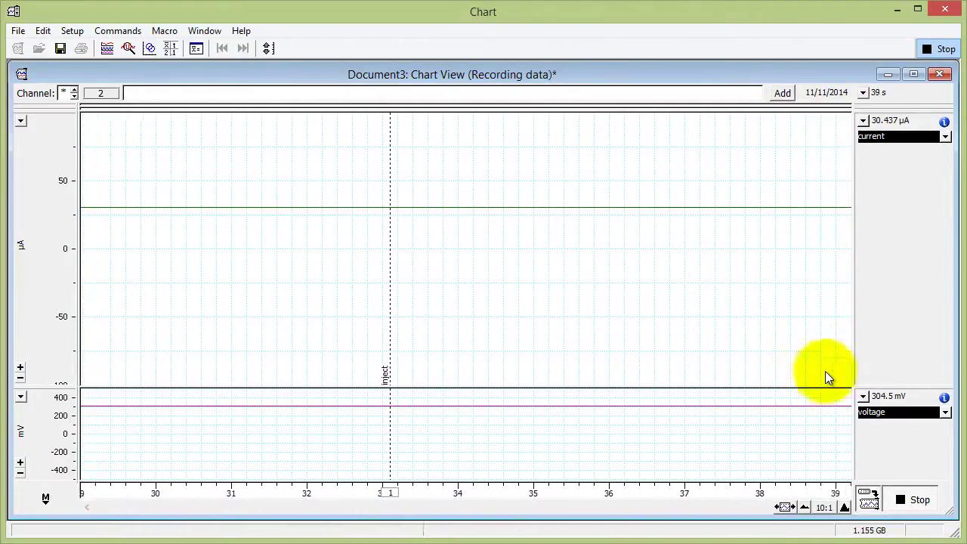
{"action": "left_click", "coordinate": [914, 499]}
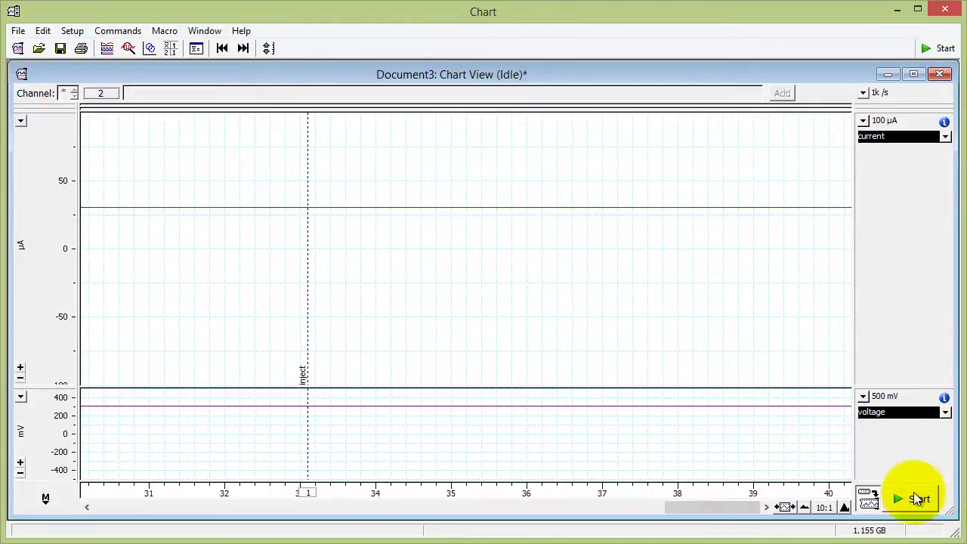
{"action": "left_click", "coordinate": [917, 499]}
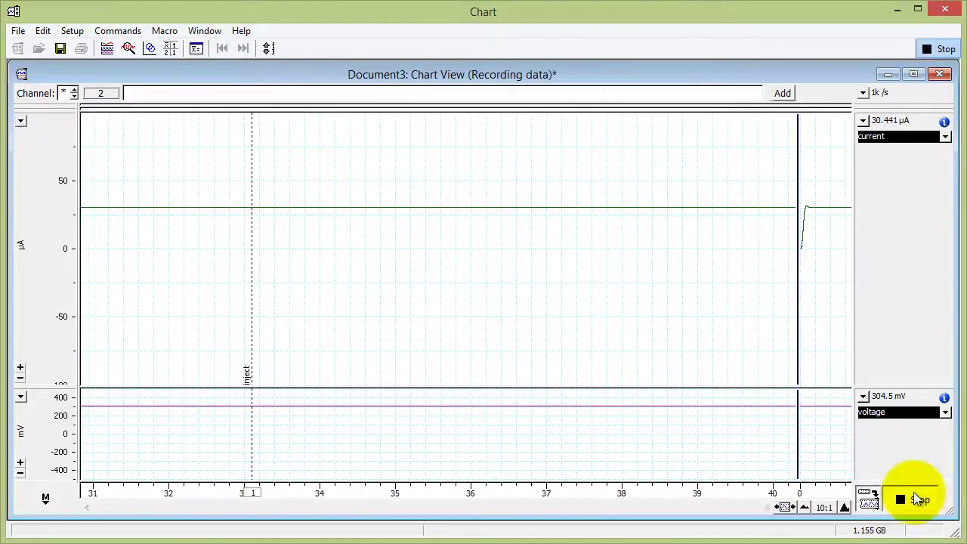
{"action": "left_click", "coordinate": [915, 501]}
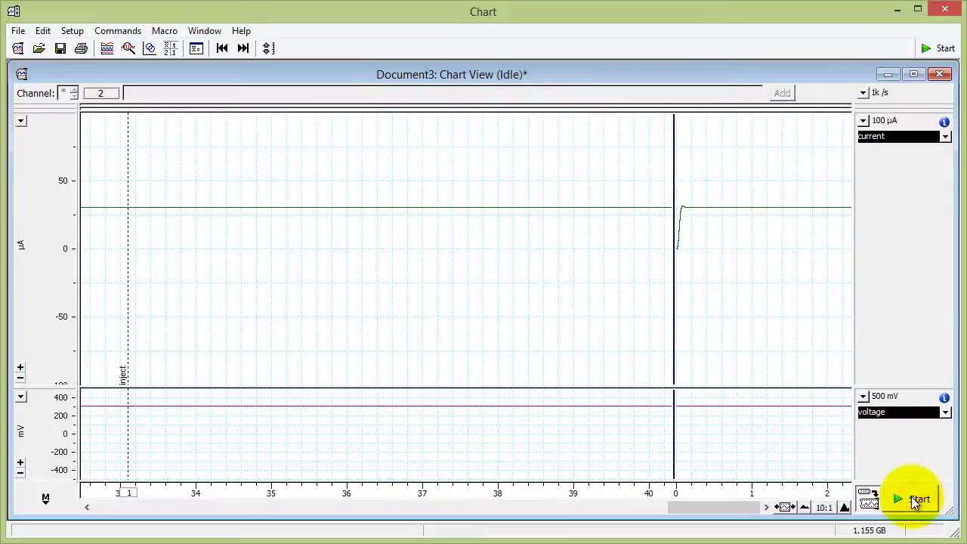
Set the trigger to stop after a fixed 5-second duration, then record a run.
{"action": "left_click", "coordinate": [76, 31]}
{"action": "left_click", "coordinate": [77, 83]}
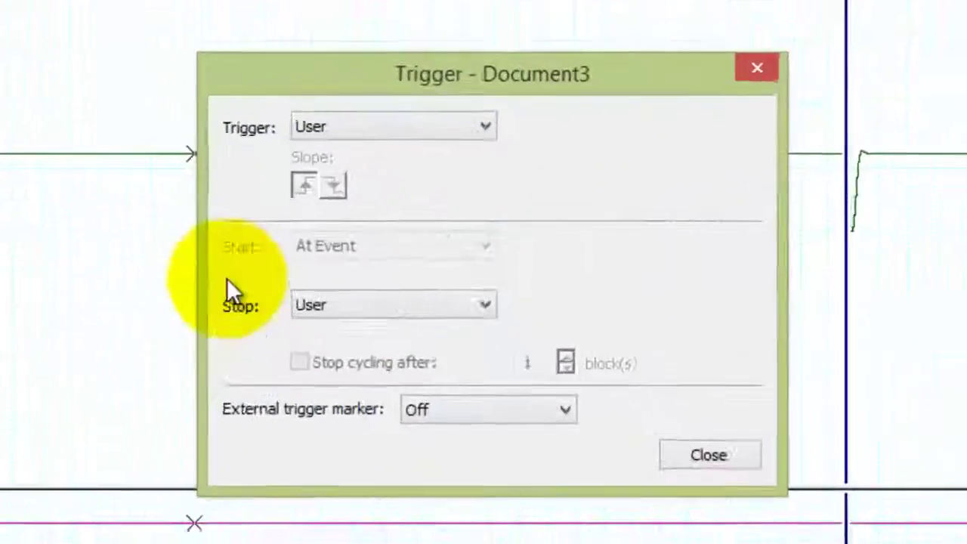
{"action": "left_click", "coordinate": [407, 313]}
{"action": "left_click", "coordinate": [370, 361]}
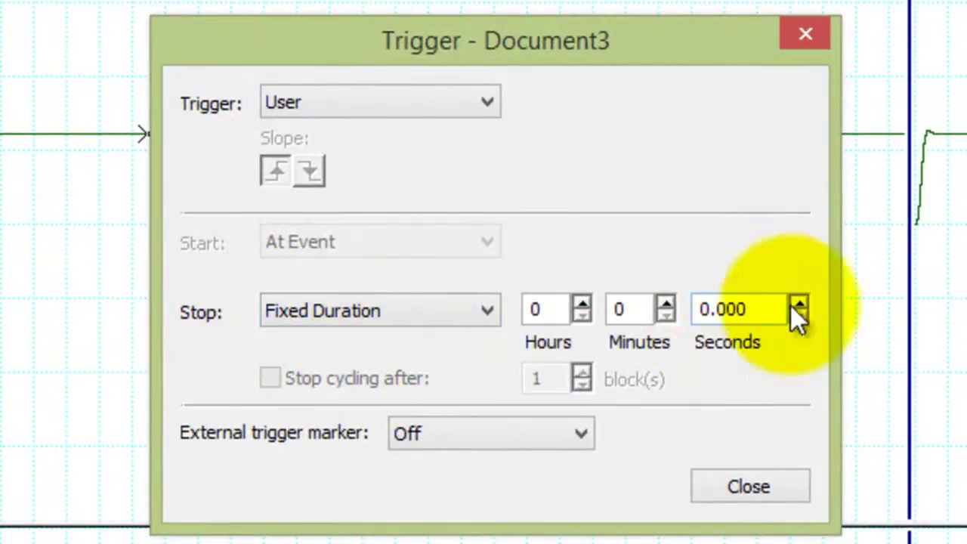
{"action": "left_click_drag", "start_coordinate": [703, 310], "coordinate": [711, 310]}
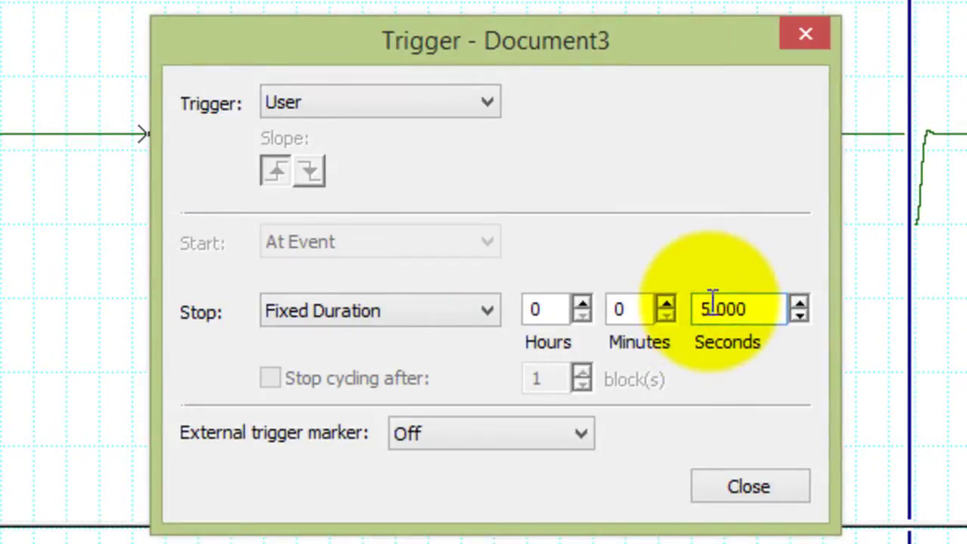
{"action": "type", "text": "5"}
{"action": "left_click", "coordinate": [769, 487]}
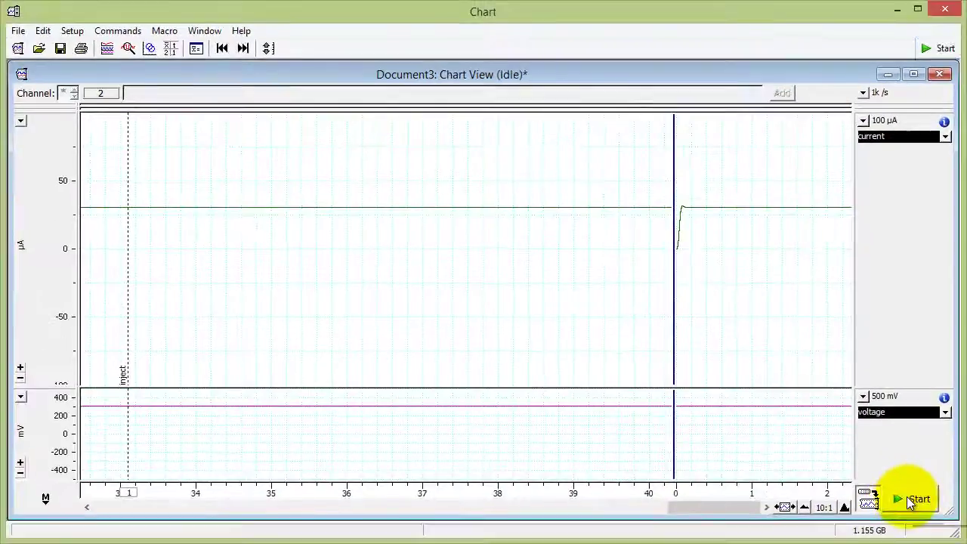
{"action": "left_click", "coordinate": [958, 527]}
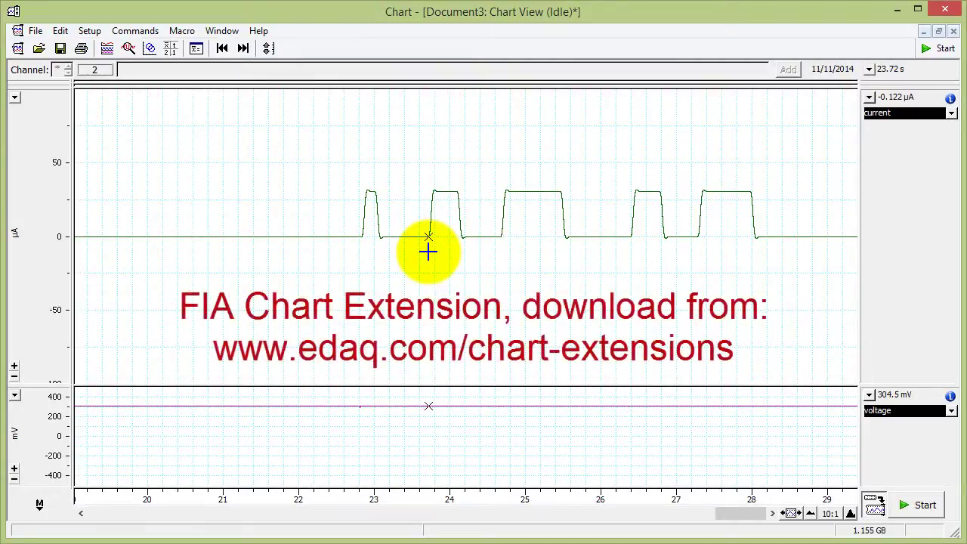
Open the Flow Analysis window and select the 'current' channel for analysis.
{"action": "left_click", "coordinate": [223, 30]}
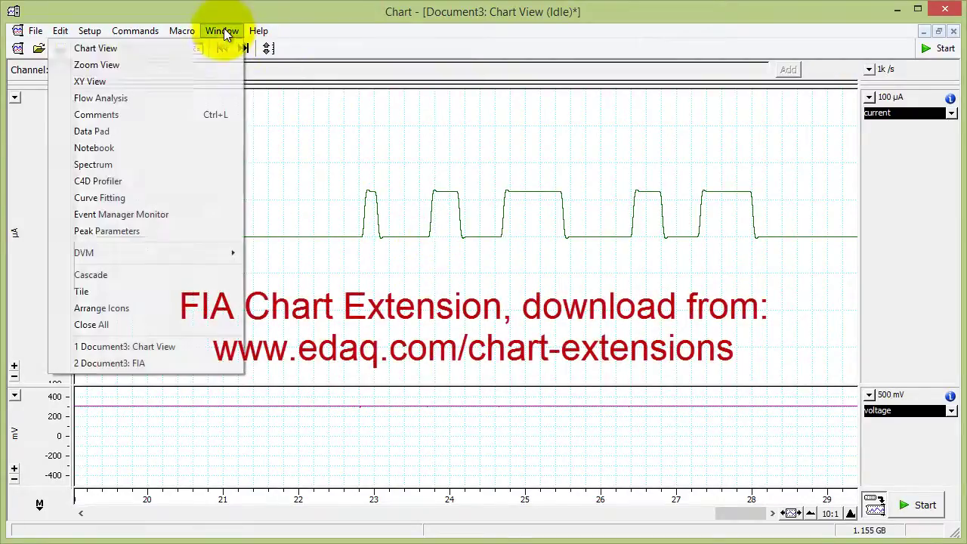
{"action": "left_click", "coordinate": [121, 99]}
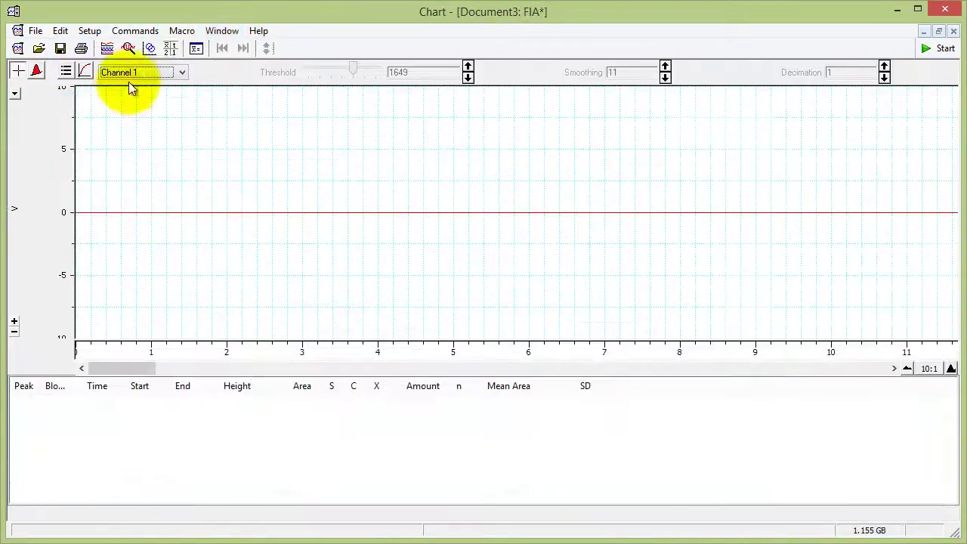
{"action": "left_click", "coordinate": [131, 75]}
{"action": "left_click", "coordinate": [141, 106]}
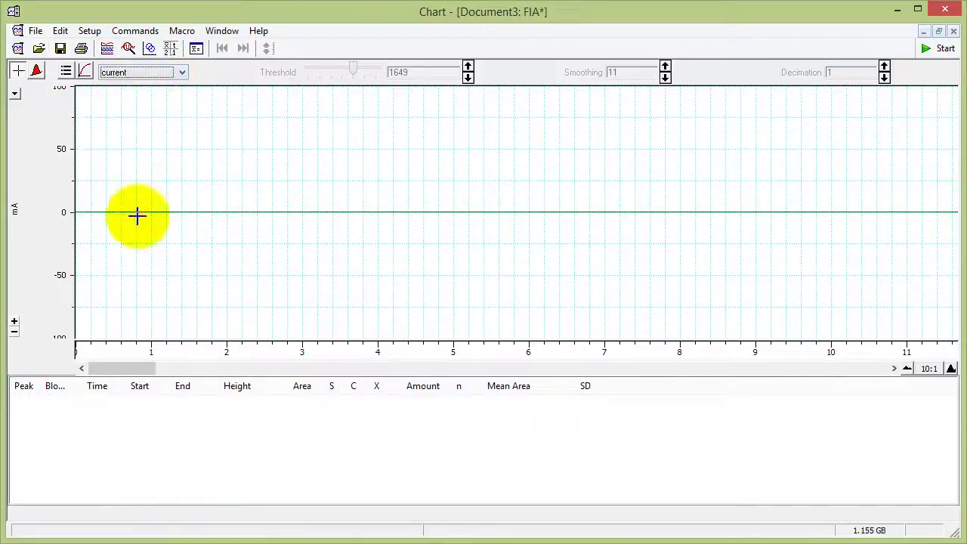
Mark integration regions over the current peaks, tabulating peaks from 22.916 to 27.364 s.
{"action": "left_click_drag", "start_coordinate": [141, 367], "coordinate": [886, 343]}
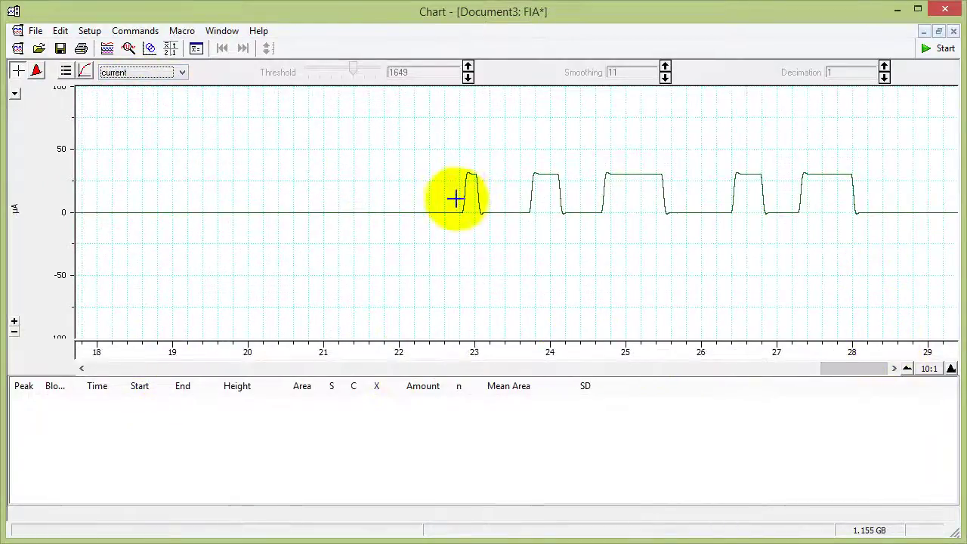
{"action": "left_click_drag", "start_coordinate": [452, 202], "coordinate": [572, 211]}
{"action": "left_click_drag", "start_coordinate": [550, 172], "coordinate": [519, 155]}
{"action": "left_click", "coordinate": [605, 198]}
{"action": "left_click_drag", "start_coordinate": [605, 198], "coordinate": [867, 205]}
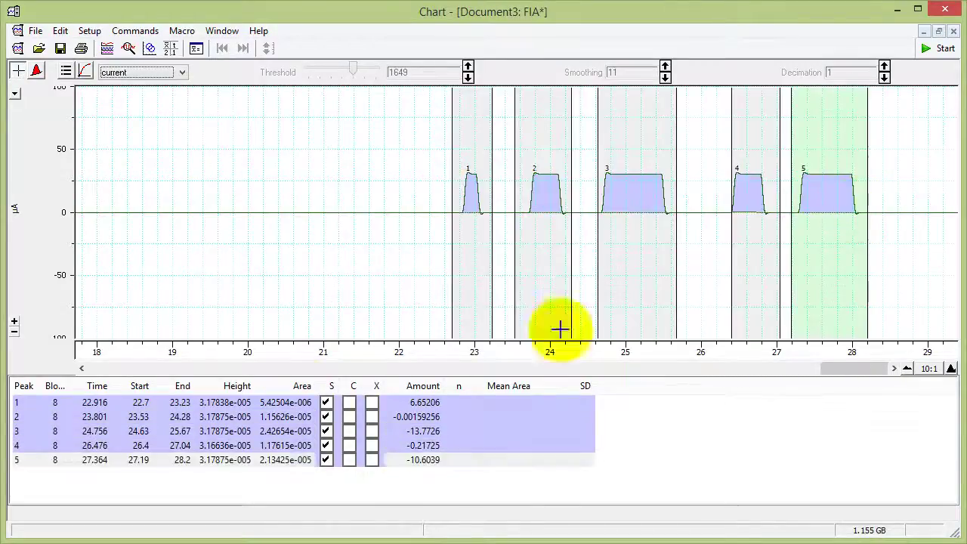
Tick peaks 1, 2 and 3 as calibration standards.
{"action": "left_click", "coordinate": [351, 403]}
{"action": "left_click", "coordinate": [352, 418]}
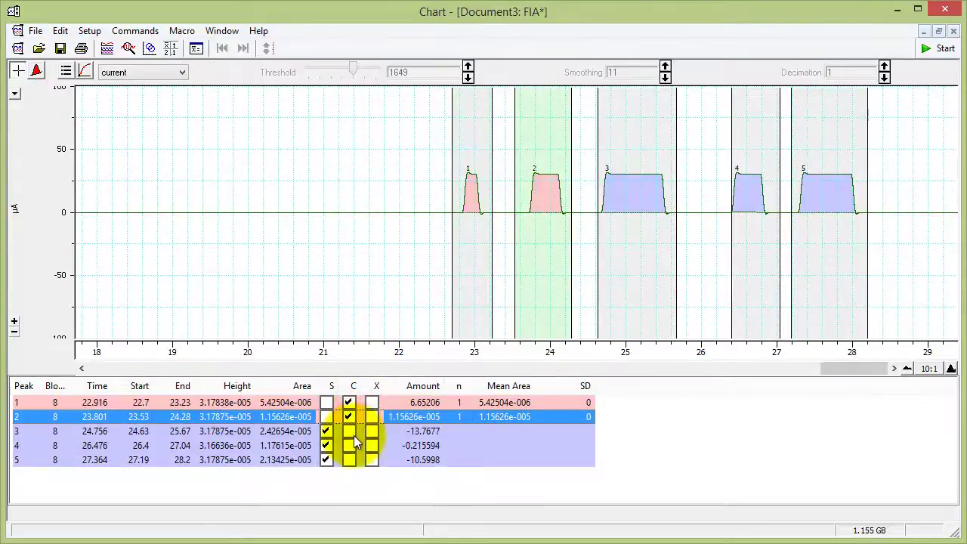
{"action": "left_click", "coordinate": [349, 431]}
Enter standard amounts 6, 11 and 14 for peaks 1–3 and display the linear calibration curve.
{"action": "double_click", "coordinate": [416, 402]}
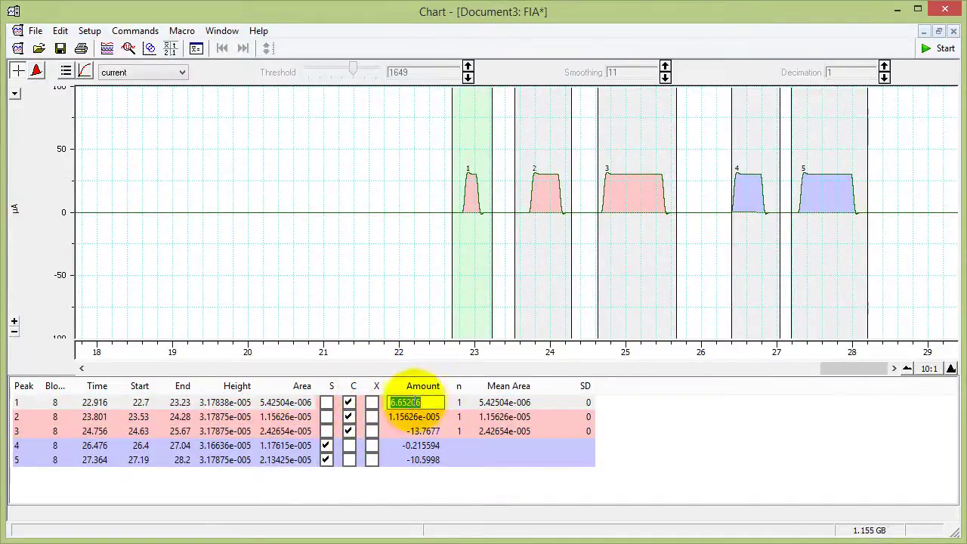
{"action": "type", "text": "6"}
{"action": "double_click", "coordinate": [414, 417]}
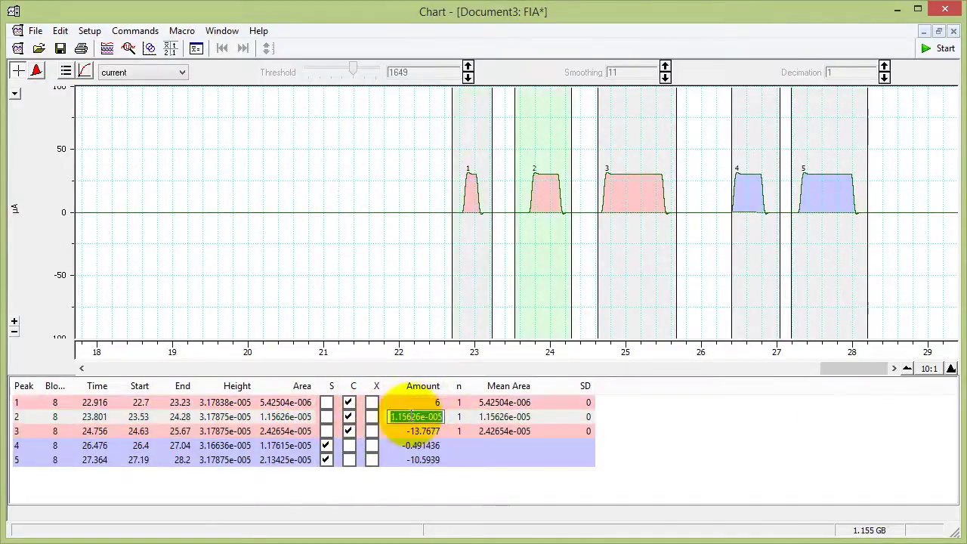
{"action": "double_click", "coordinate": [416, 431]}
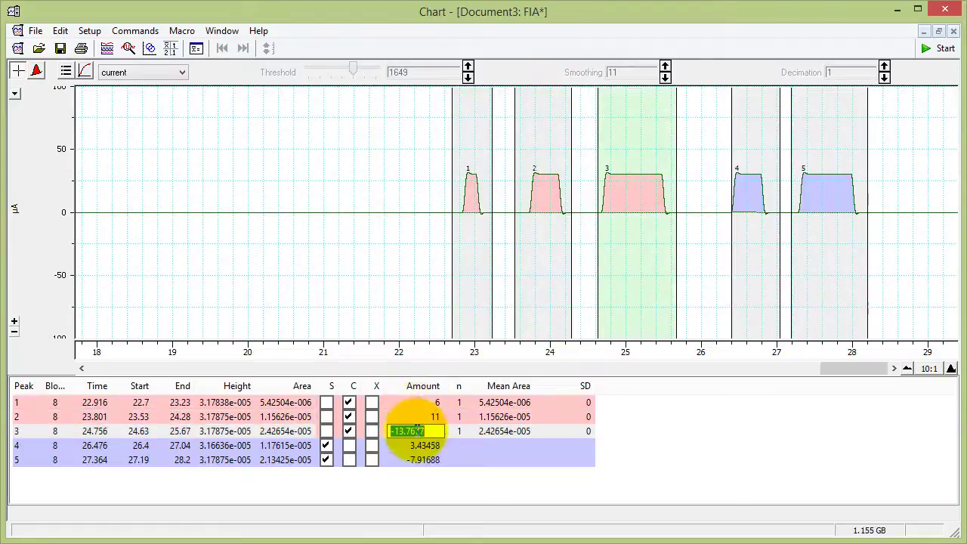
{"action": "key", "text": "Return"}
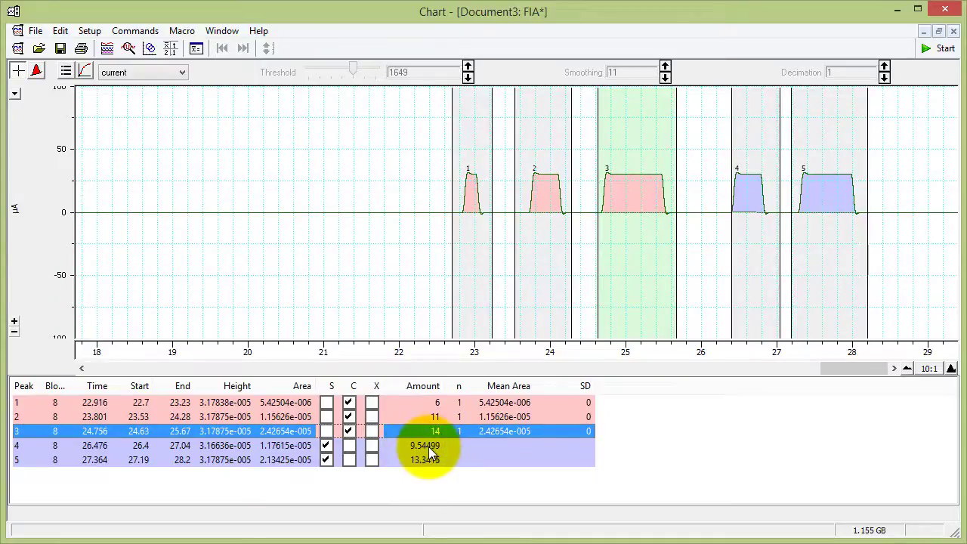
{"action": "left_click", "coordinate": [84, 71]}
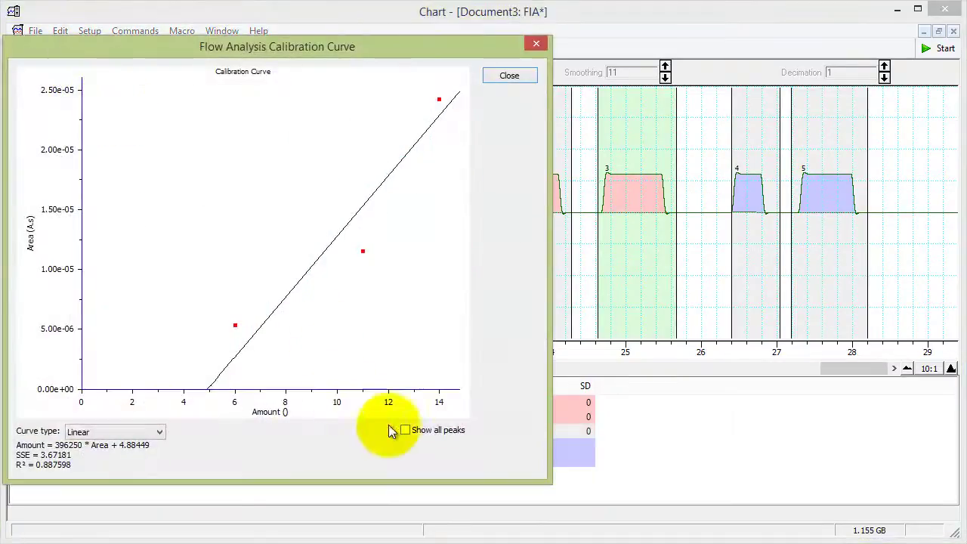